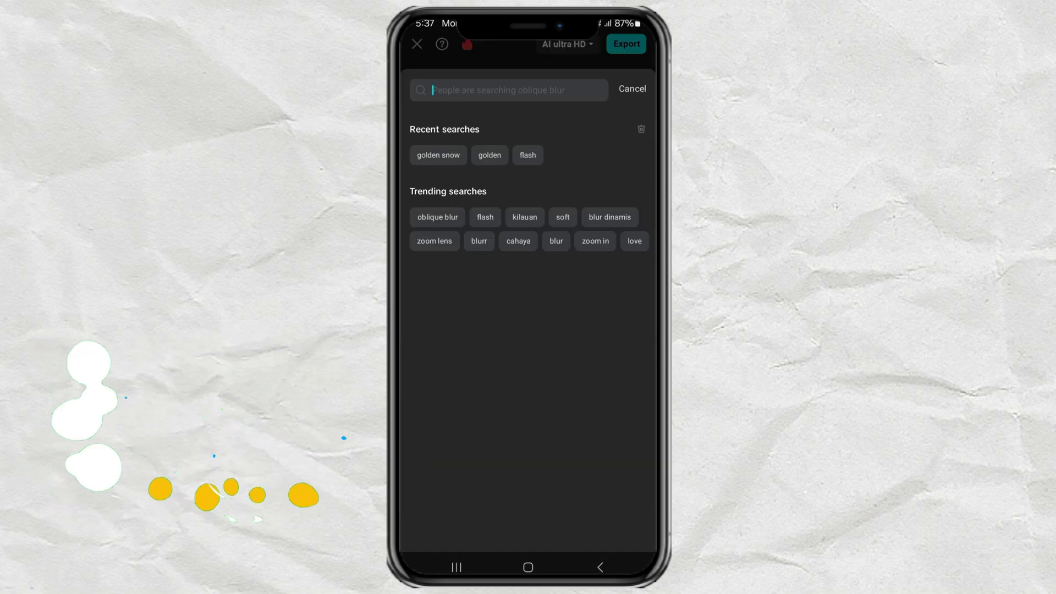
text(g)
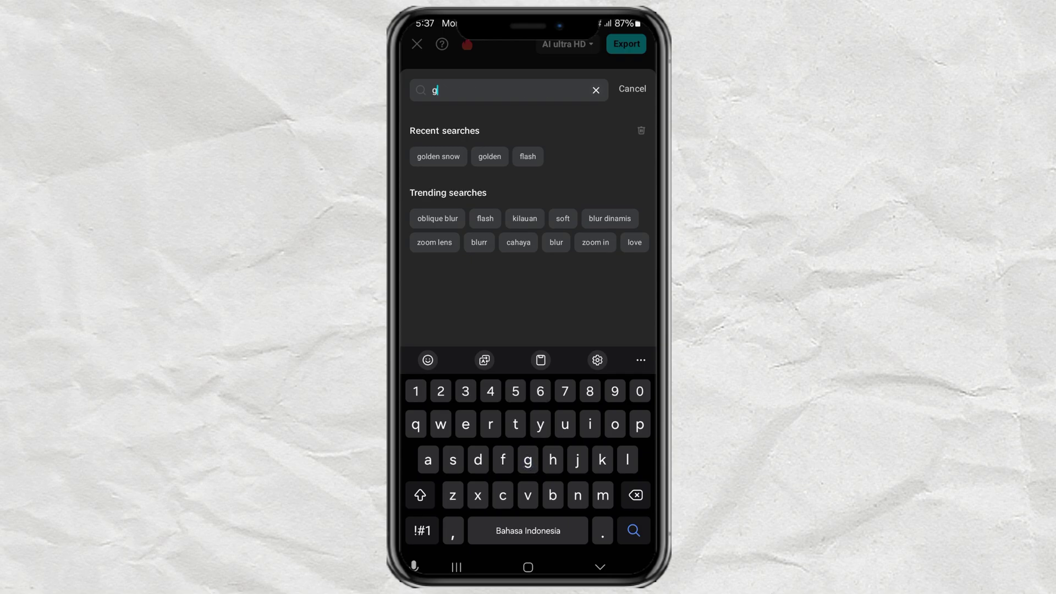
text(olden )
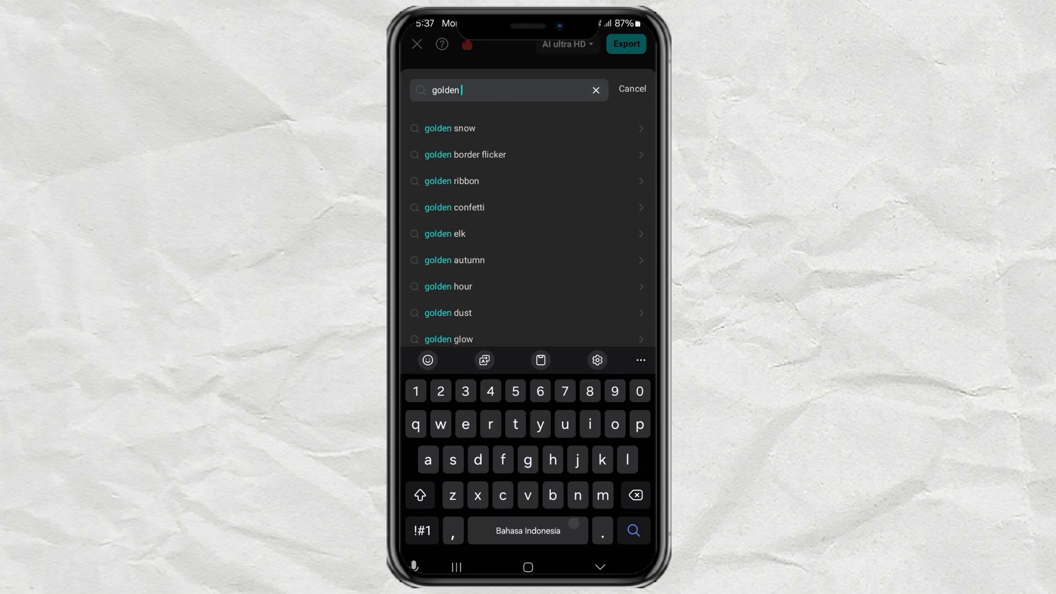
text(snow)
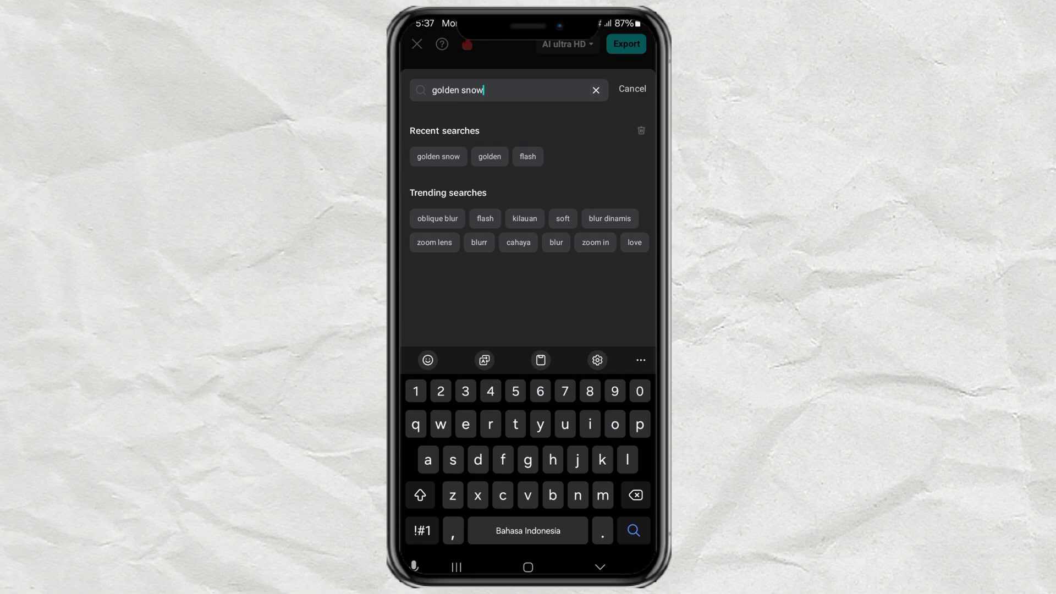
Search for 'golden snow' and apply the Golden Snow effect to the palm tree clip
key(Return)
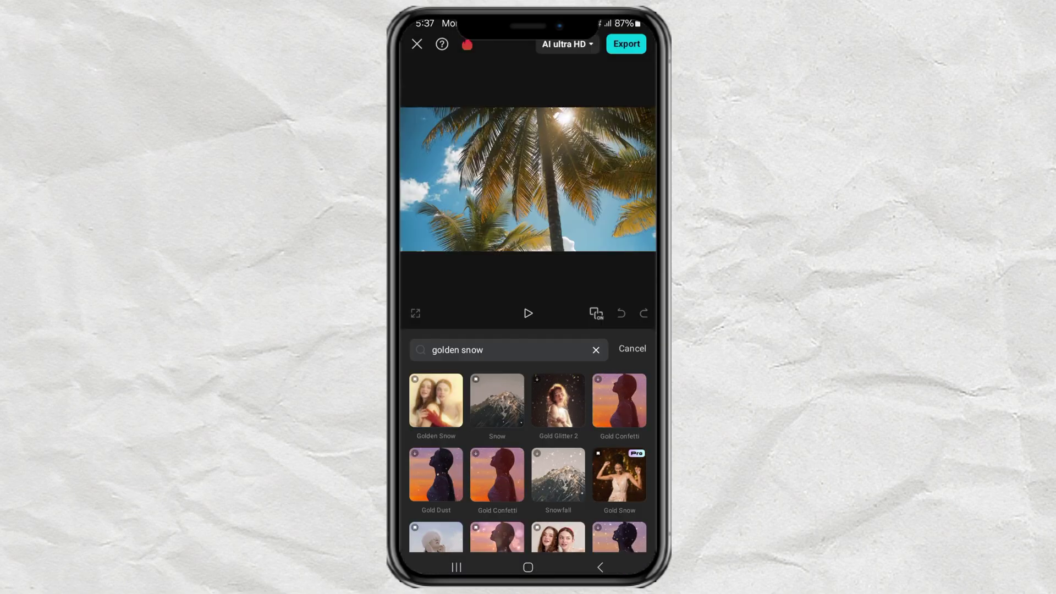
click(438, 401)
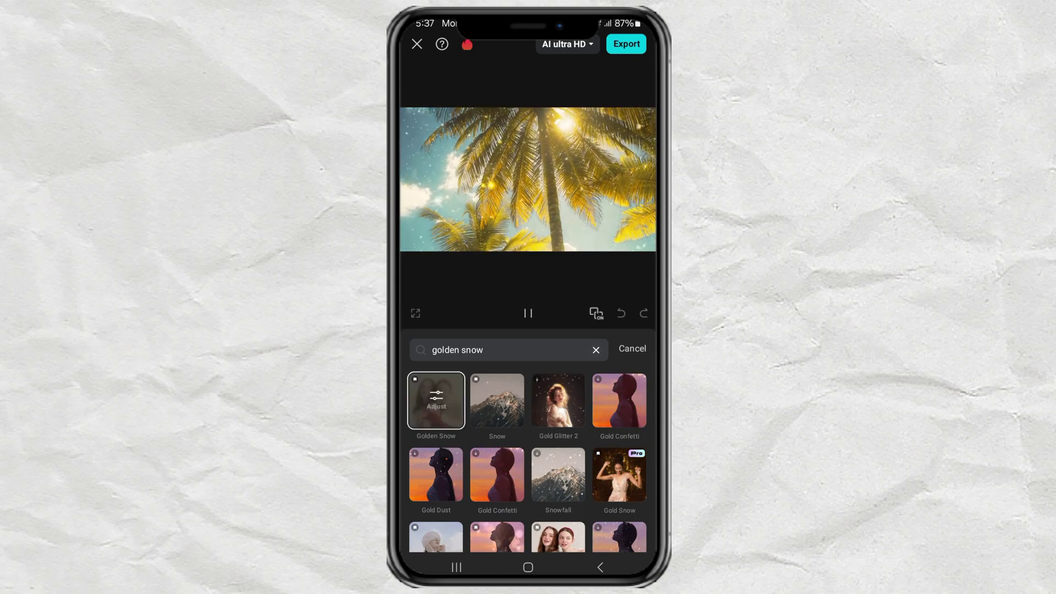
click(632, 349)
Stretch the Golden Snow effect clip to the video's 00:10 end, then scrub back to the start
click(637, 345)
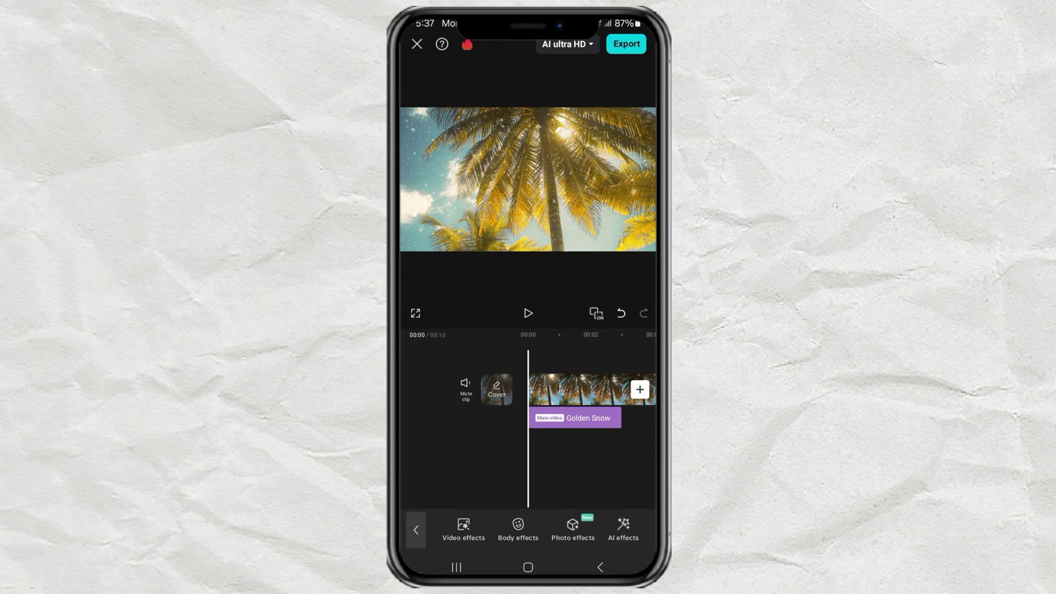
mouse_move(583, 465)
mouse_down()
mouse_move(546, 470)
mouse_move(592, 425)
mouse_move(620, 432)
mouse_move(598, 434)
mouse_move(609, 430)
mouse_up()
click(537, 418)
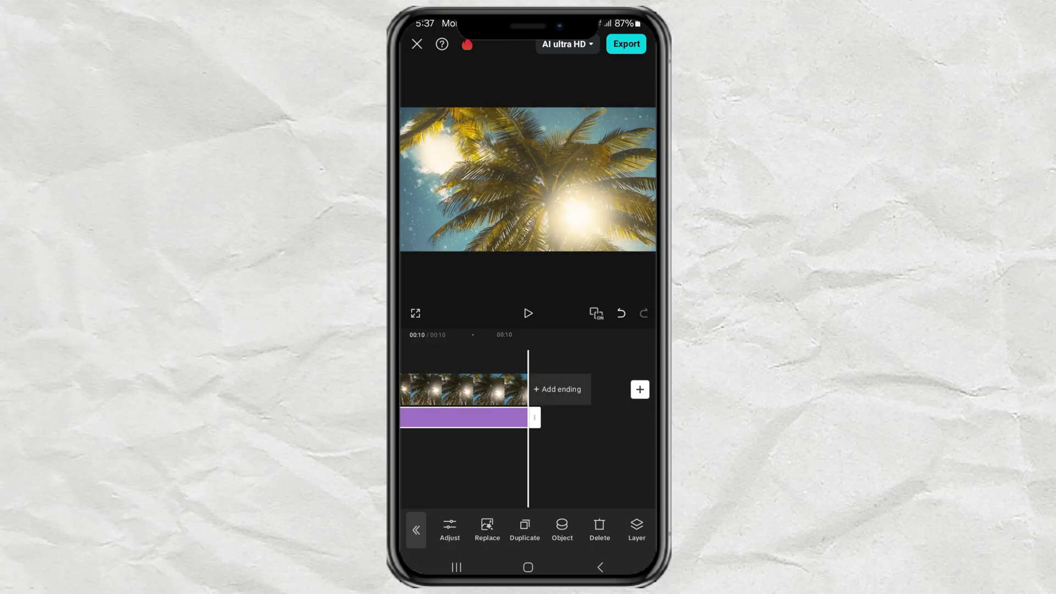
click(523, 462)
mouse_move(522, 462)
mouse_down()
mouse_move(613, 467)
mouse_move(584, 462)
mouse_up()
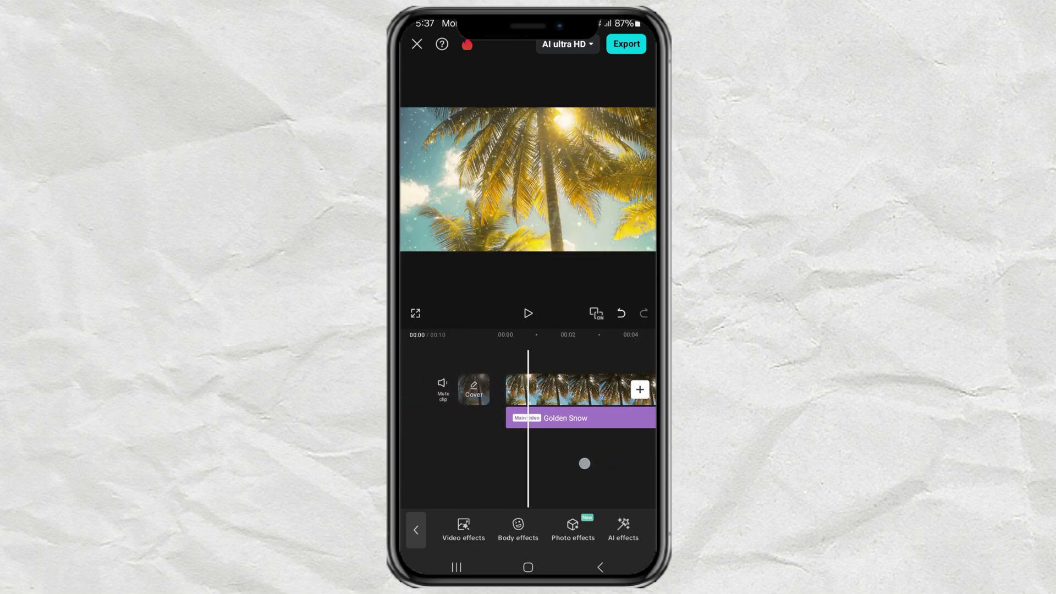
Set the Golden Snow effect's Filter to 30, Glow to 60 and Range to 30
click(592, 418)
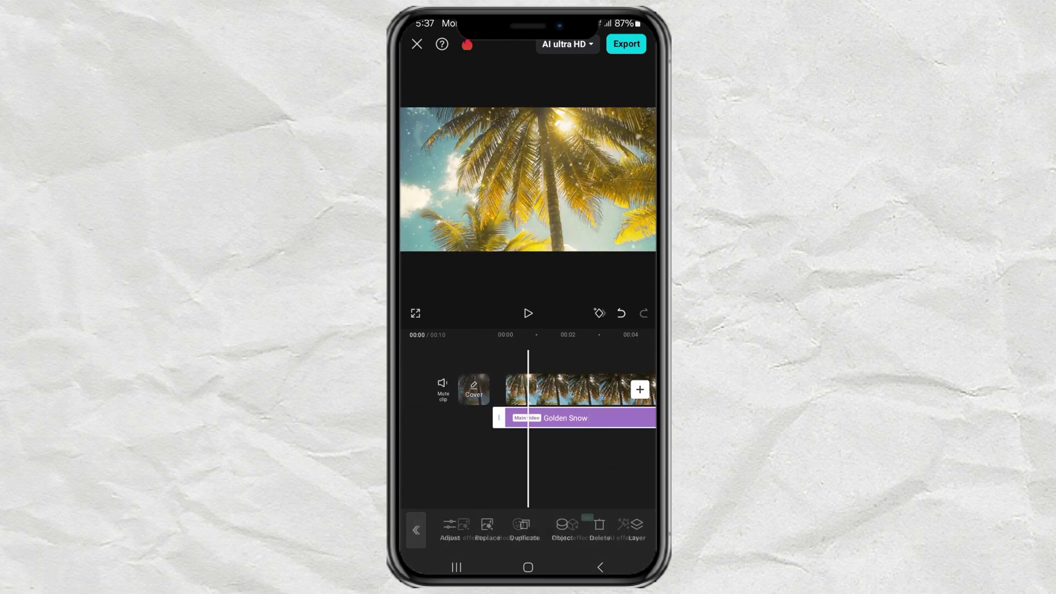
click(451, 531)
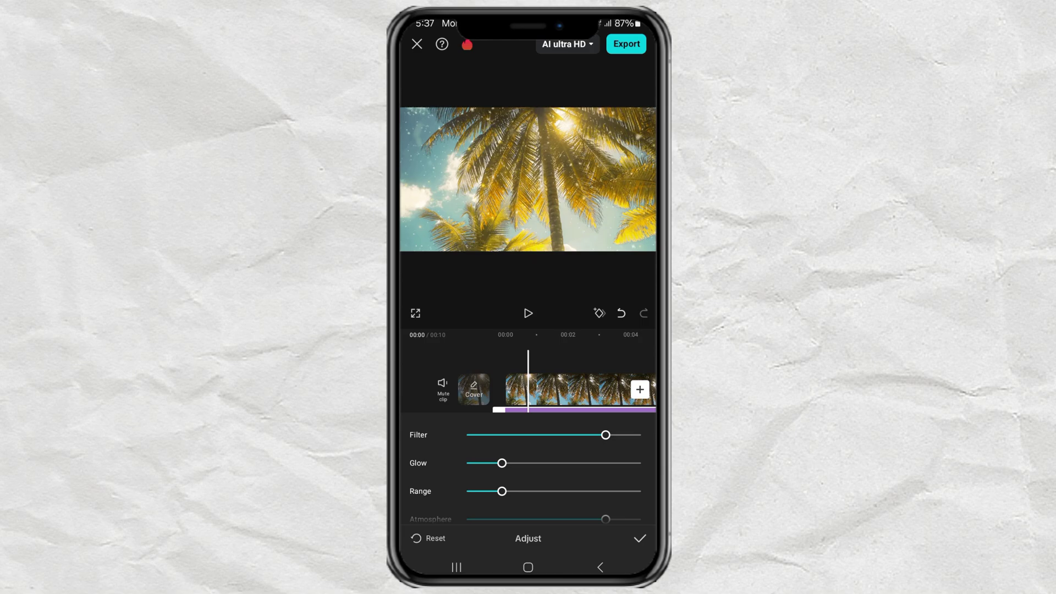
mouse_move(602, 439)
mouse_down()
mouse_move(469, 460)
mouse_move(588, 455)
mouse_move(507, 472)
mouse_move(519, 434)
mouse_up()
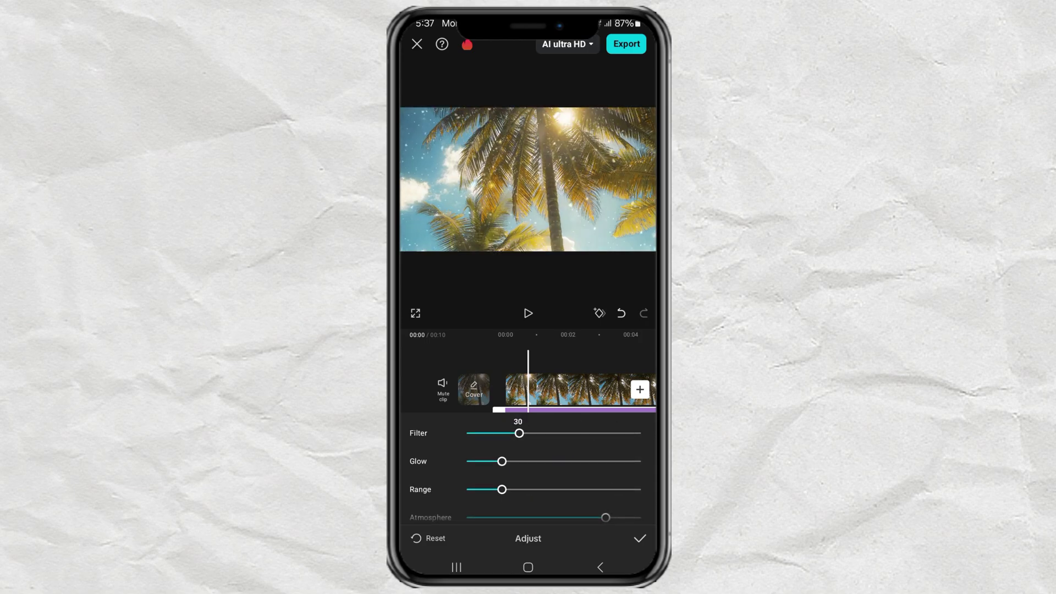
click(529, 312)
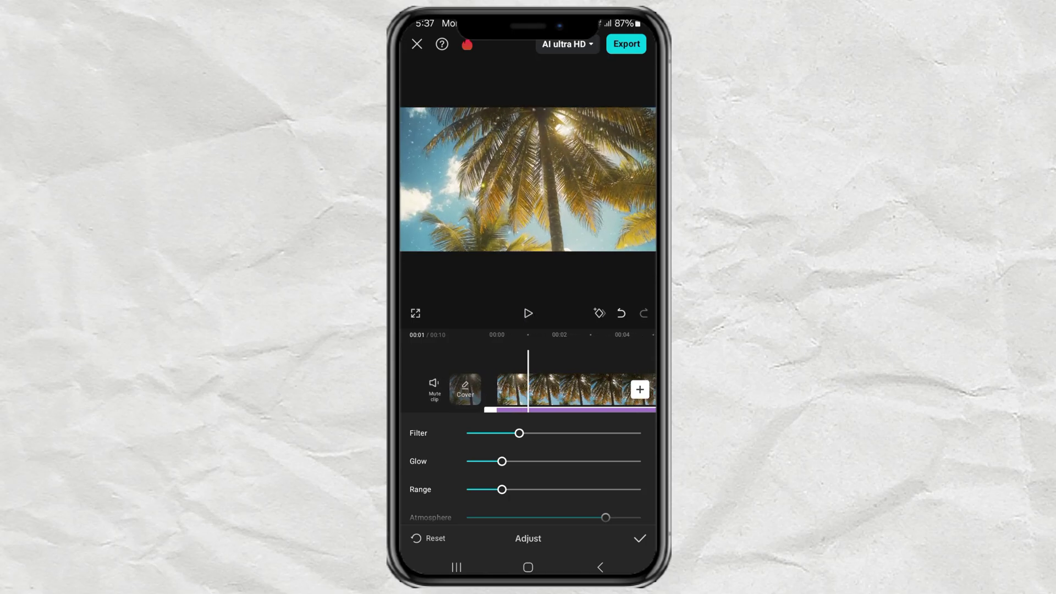
mouse_move(520, 463)
mouse_down()
mouse_move(583, 467)
mouse_move(570, 470)
mouse_up()
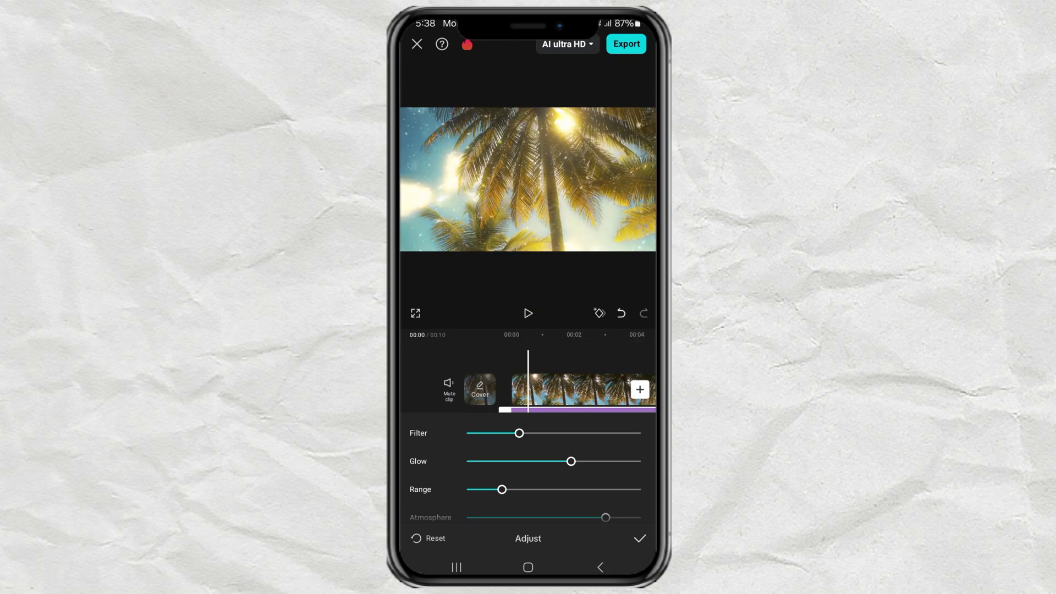
drag(506, 493, 576, 504)
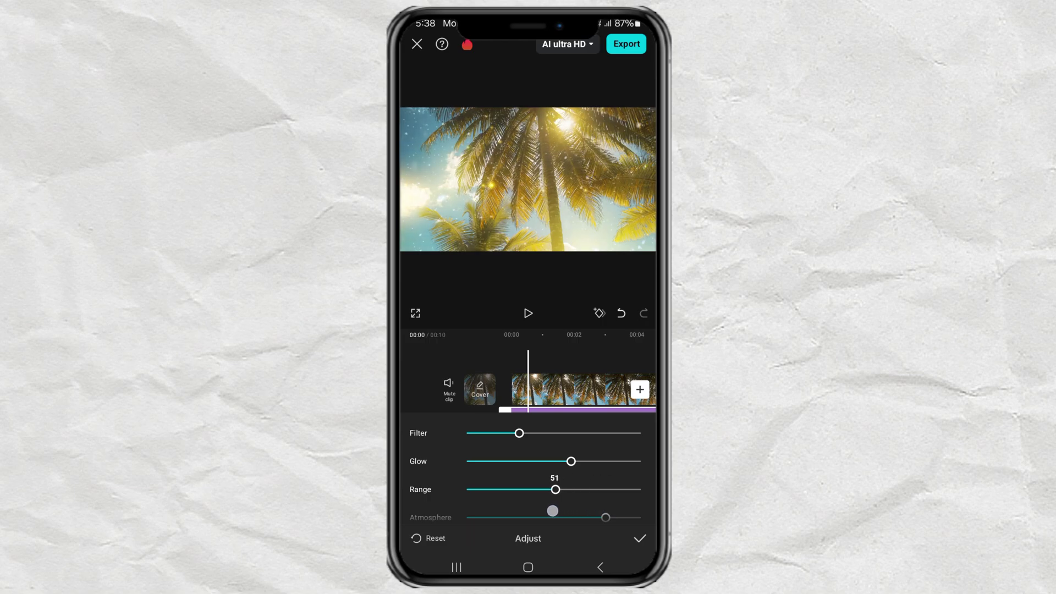
drag(543, 510, 519, 493)
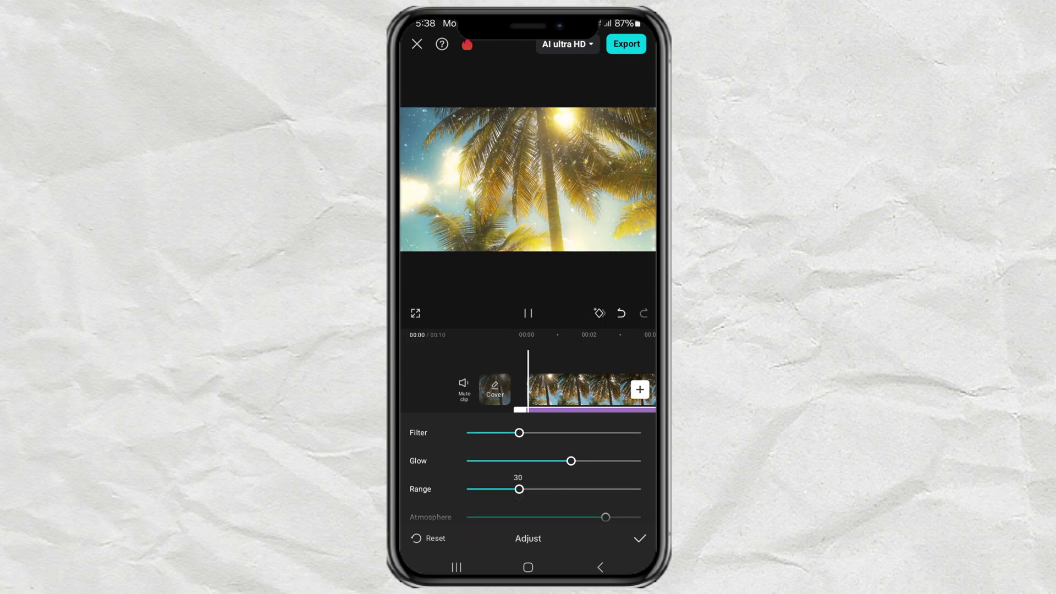
drag(575, 479, 586, 427)
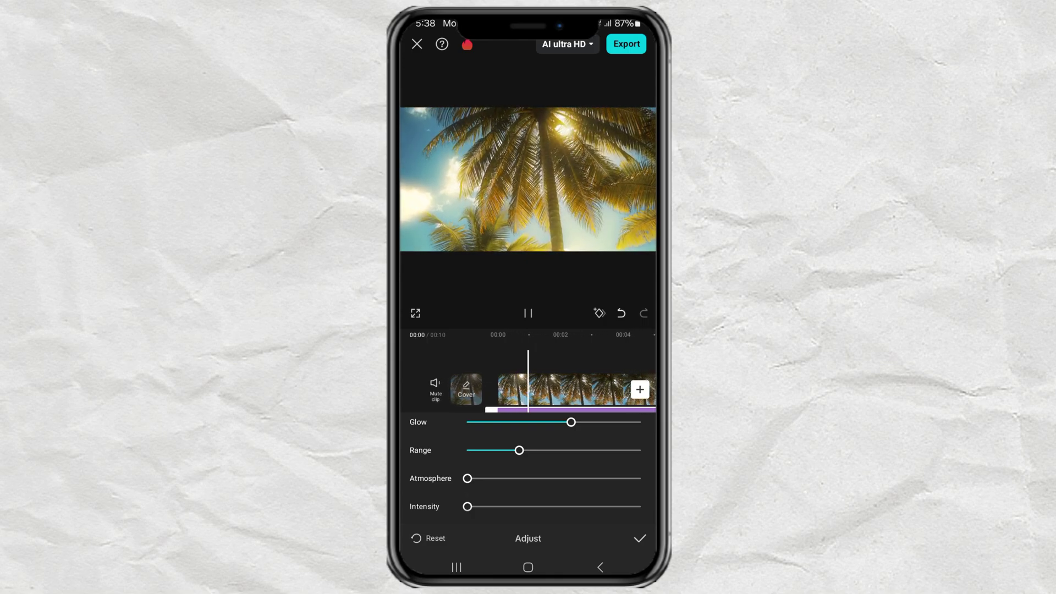
Confirm the Golden Snow adjustments with Atmosphere and Intensity at zero, then scrub back to the start
click(640, 538)
click(533, 471)
drag(533, 471, 632, 467)
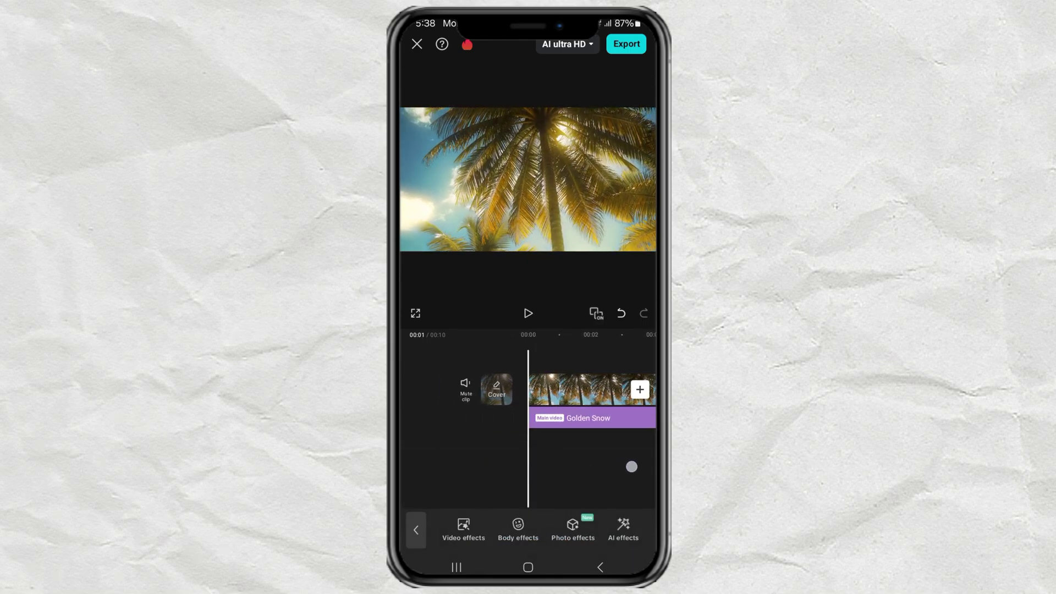